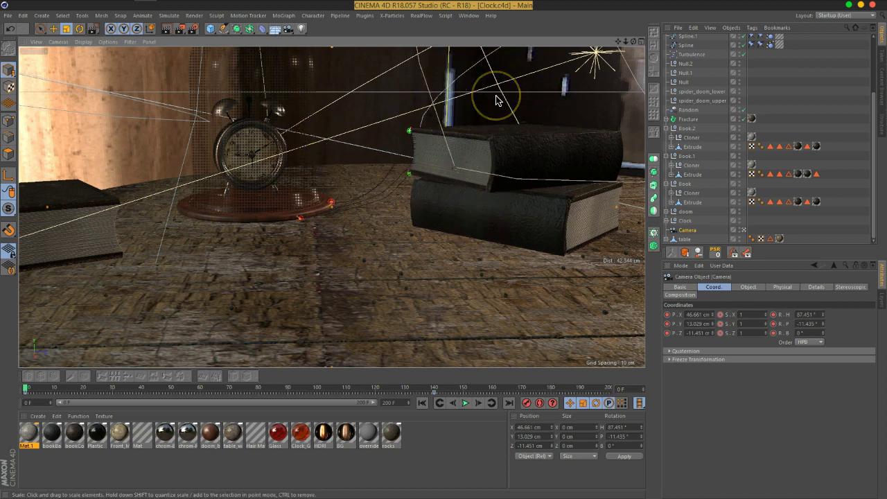
Add a null object and move it along the Z axis to about -11.26 cm, in front of the books
drag(211, 28, 234, 37)
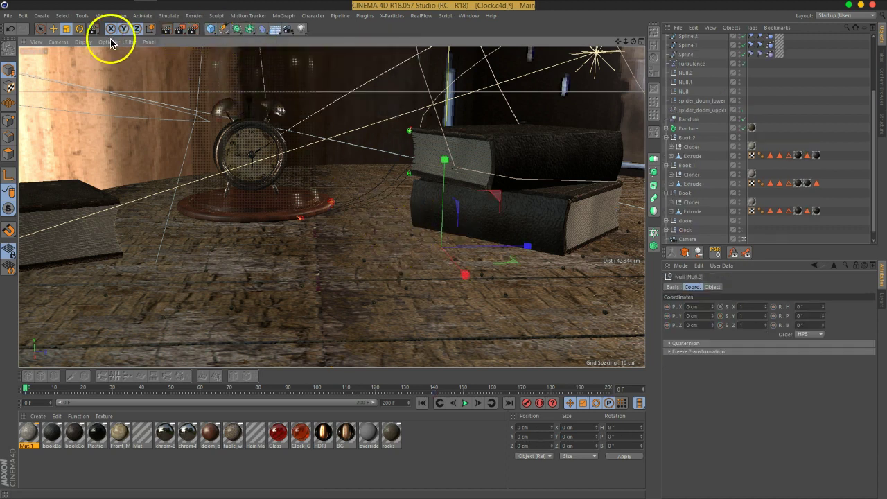
click(54, 30)
drag(520, 246, 393, 254)
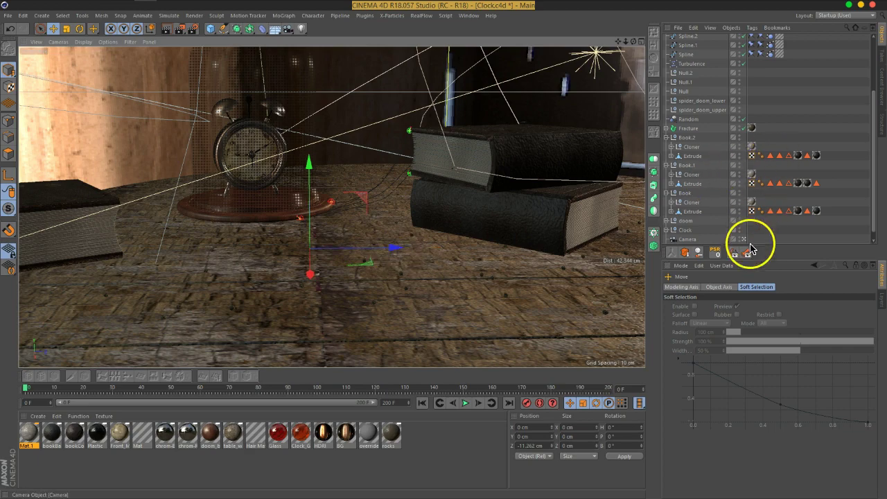
Leave the scene camera's view and raise the null to about 1.63 cm on the Y axis
click(745, 239)
alt+drag(550, 289, 569, 230)
scroll(568, 231, up, 5)
drag(399, 257, 434, 287)
scroll(434, 287, down, 5)
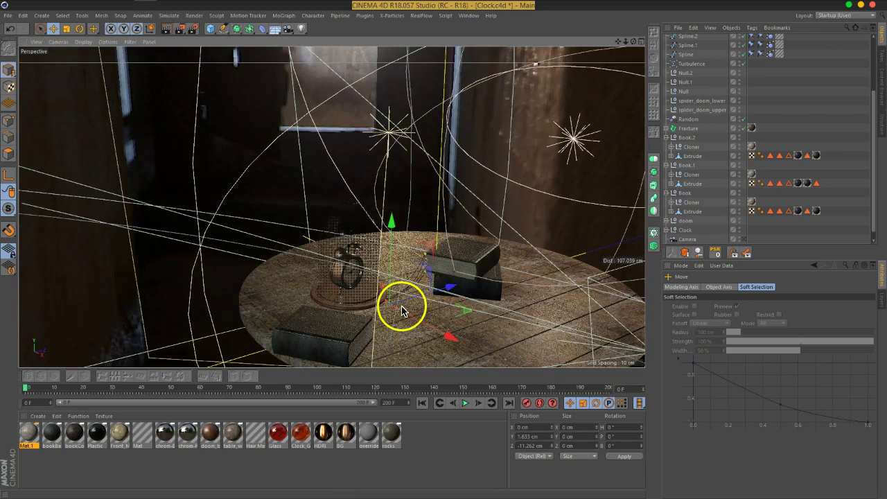
Display the new null as a Rectangle with its orientation set to XZ
scroll(400, 310, up, 3)
scroll(492, 331, up, 2)
scroll(477, 311, up, 1)
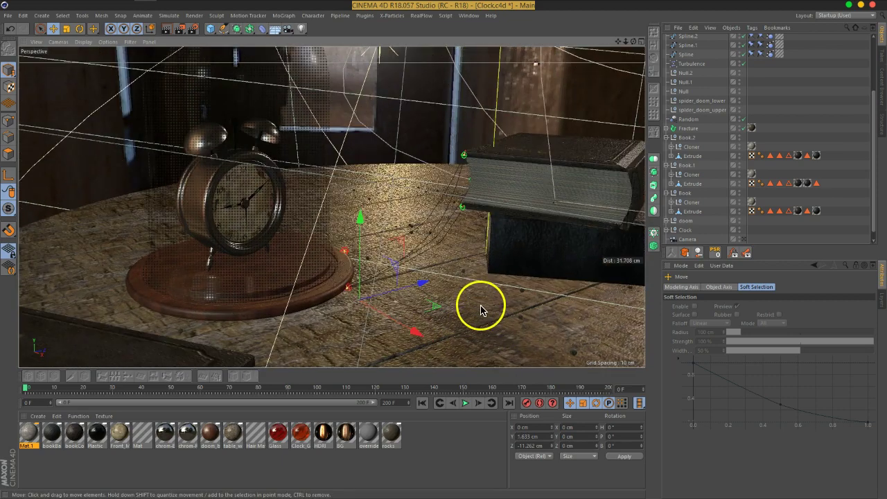
scroll(470, 292, up, 2)
alt+drag(470, 291, 465, 259)
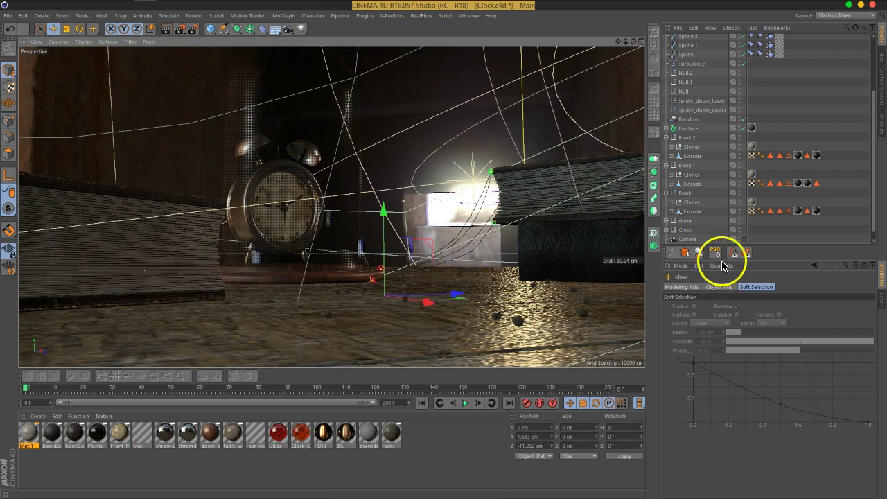
scroll(724, 90, up, 3)
click(686, 38)
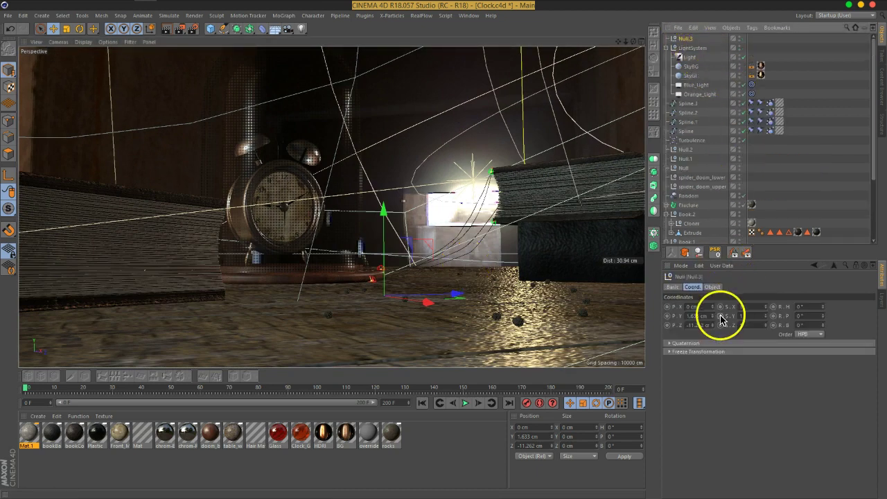
click(711, 287)
click(709, 307)
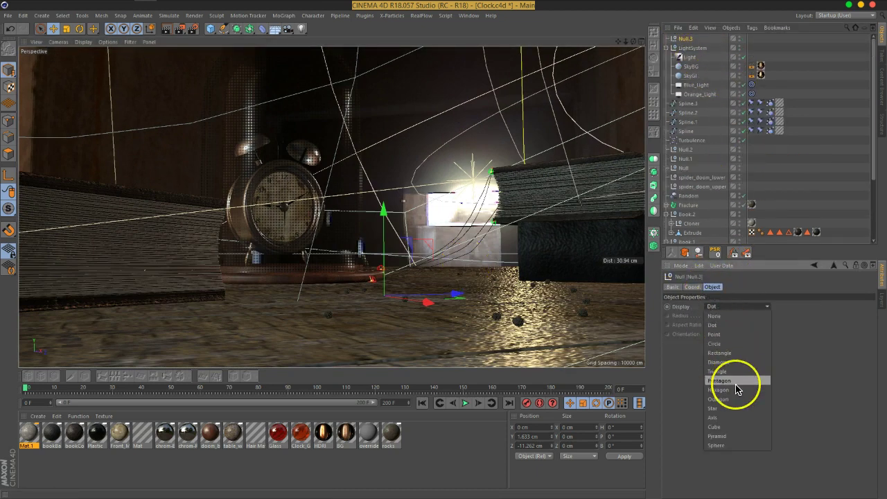
drag(737, 390, 736, 368)
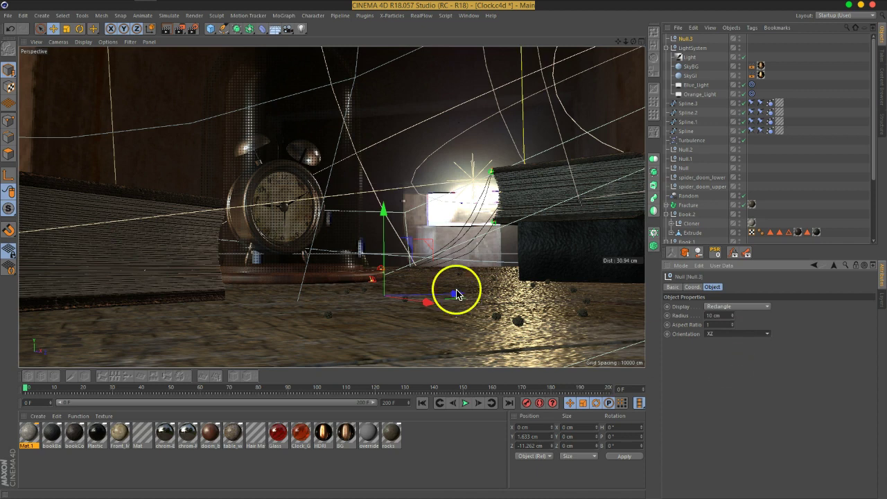
Move the rectangular null to about X 11.11, Y 2.59, Z -11.66 cm and rename it textNull
mouse_move(385, 236)
mouse_down()
mouse_move(385, 217)
mouse_move(388, 232)
mouse_move(392, 224)
mouse_up()
alt+drag(347, 243, 676, 105)
double_click(687, 39)
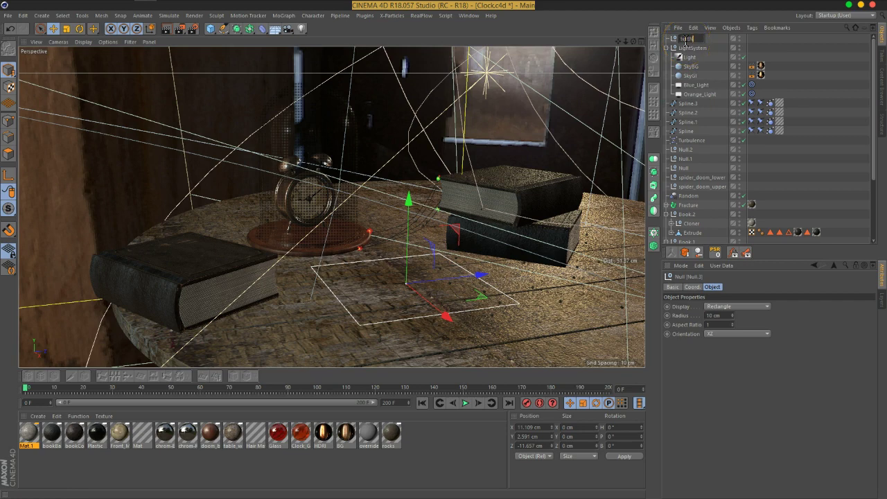
text(textNull)
key(Return)
Save the Clock.c4d scene with the placed textNull
alt+drag(424, 327, 490, 276)
alt+drag(413, 261, 503, 256)
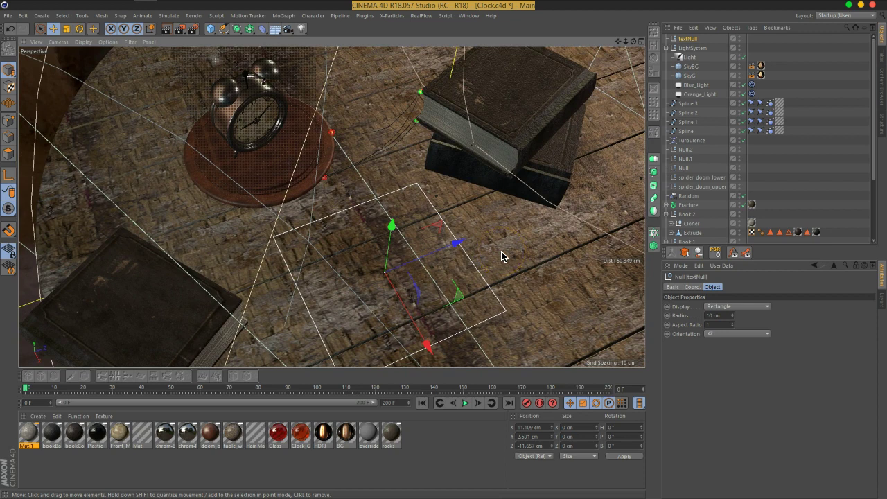
key(ctrl+s)
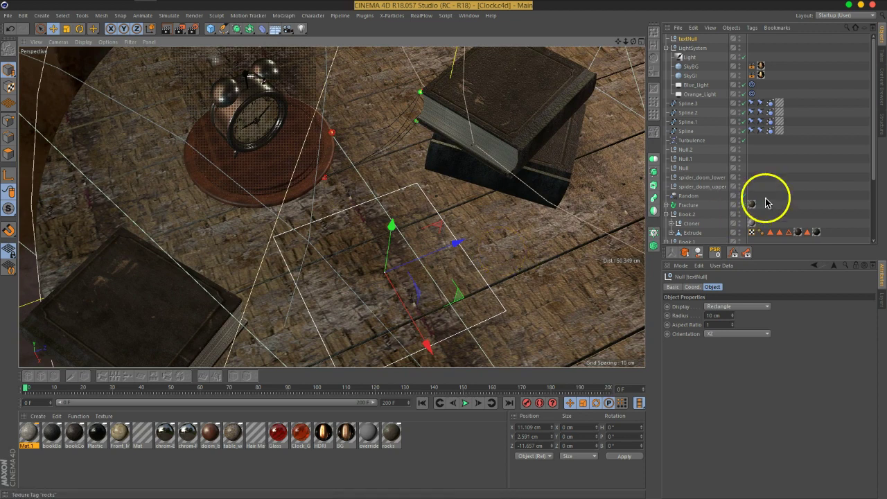
Collapse the LightSystem, Book.2, Book.1 and Book hierarchies and move the Camera to the top of the object list
scroll(775, 197, down, 3)
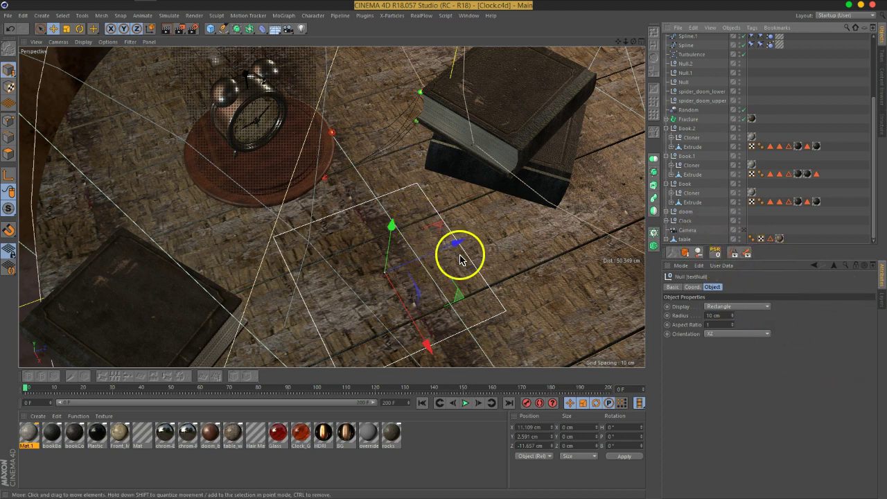
scroll(790, 73, up, 5)
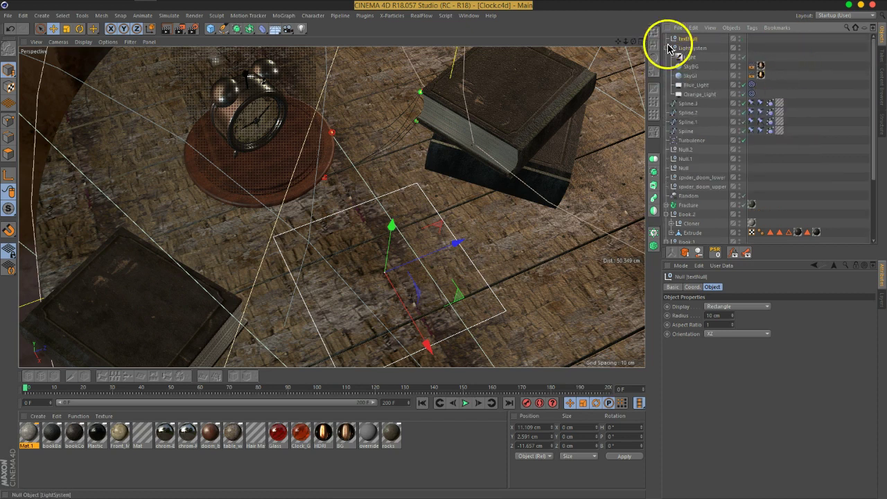
click(668, 48)
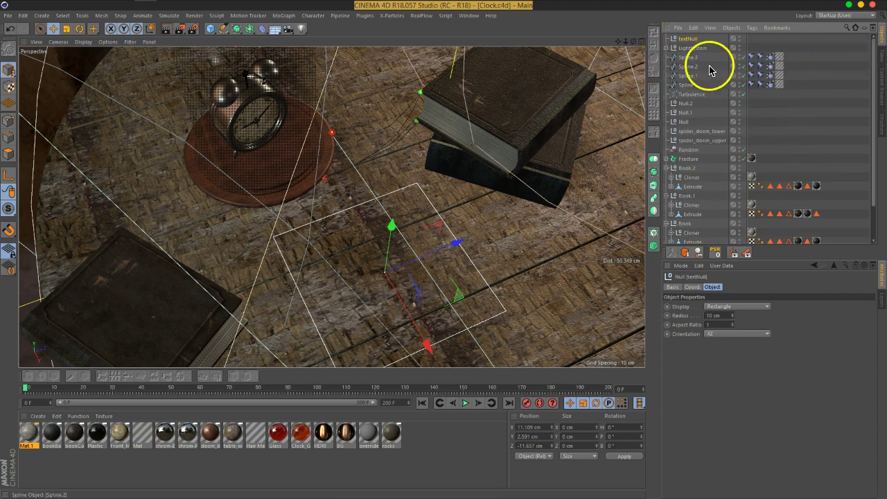
click(687, 123)
key(ctrl+shift+a)
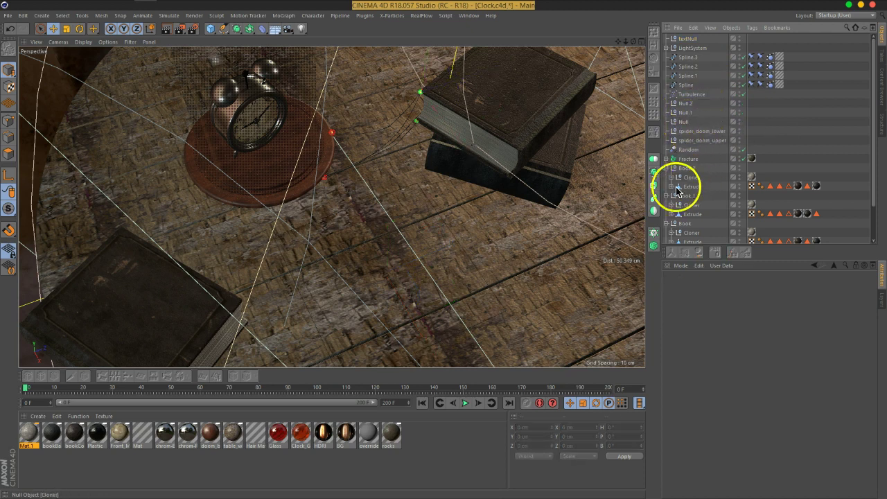
click(667, 169)
click(666, 177)
click(667, 186)
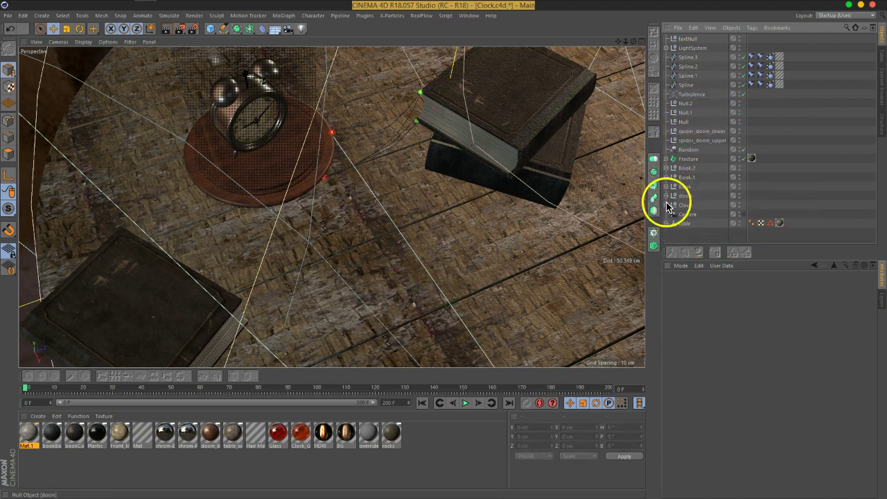
drag(690, 216, 698, 36)
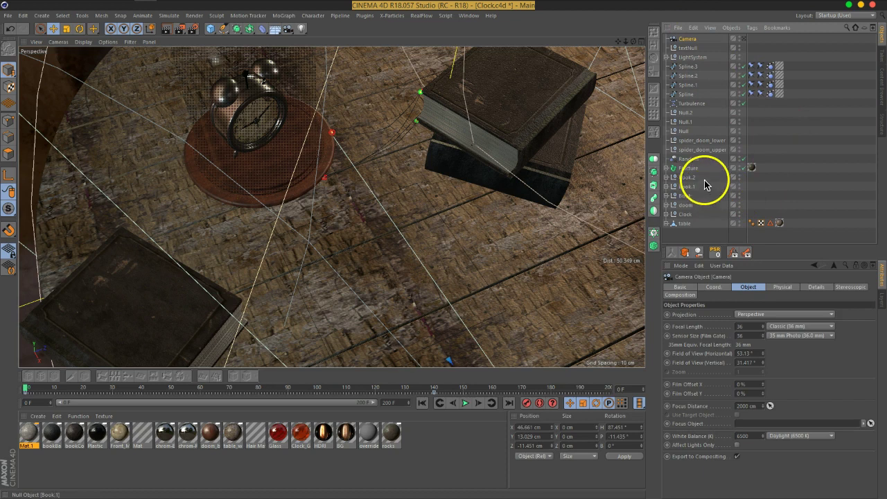
Group all objects from Fracture down to table, including the books, doom and Clock, under one null
click(688, 168)
shift+click(681, 222)
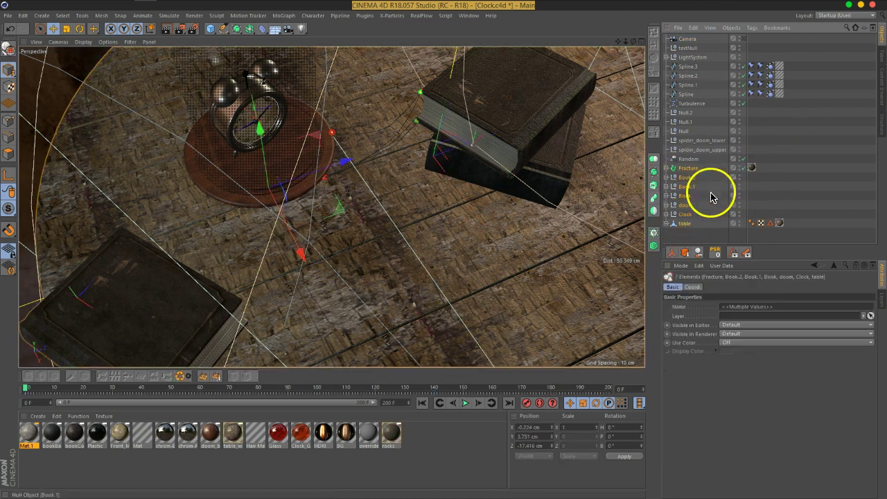
drag(699, 239, 675, 168)
key(alt+g)
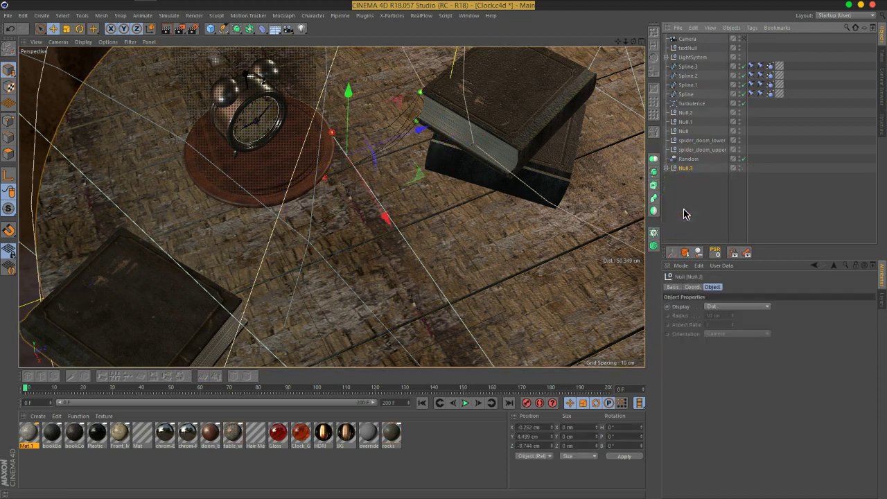
Add a Compositing tag to the new group null and show the tag's object buffer settings
right_click(688, 177)
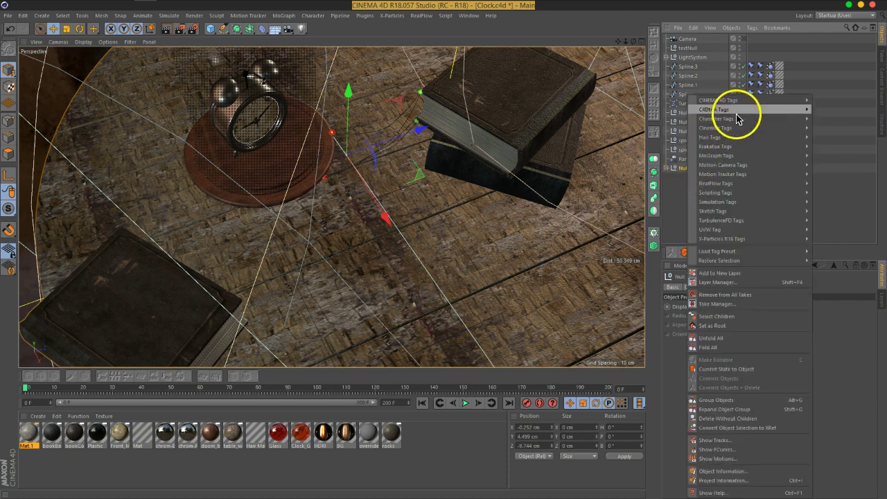
mouse_move(749, 99)
click(834, 165)
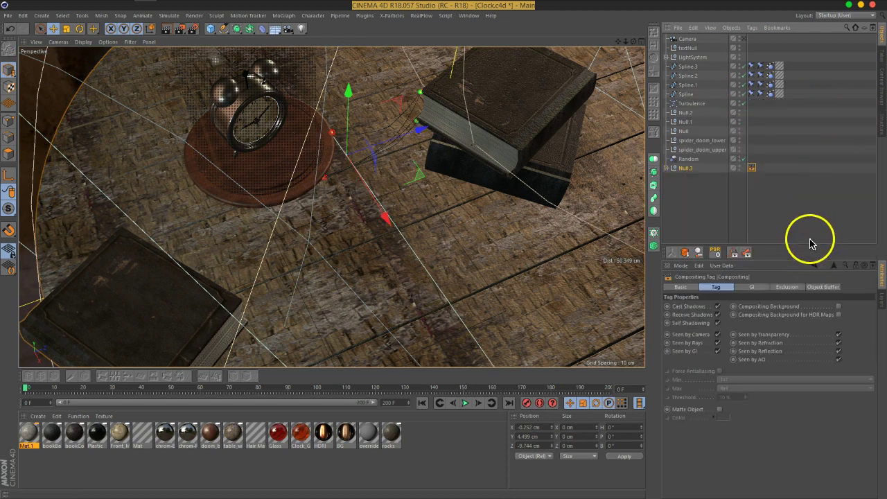
click(822, 288)
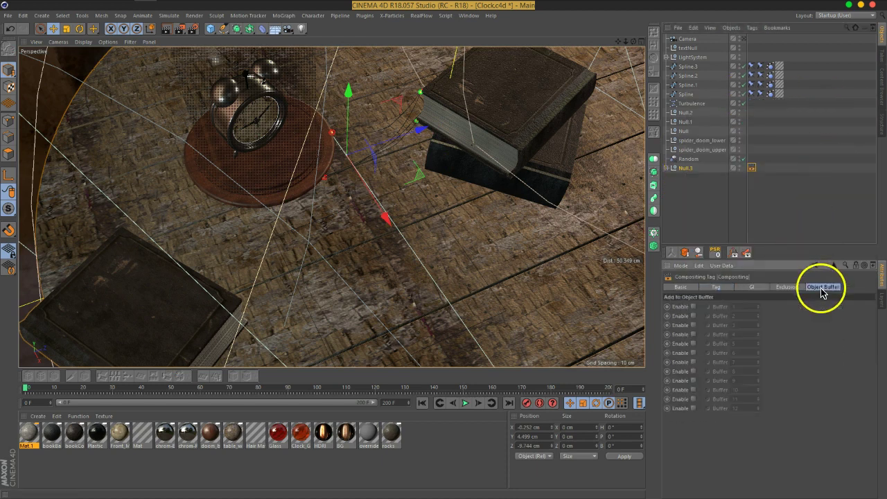
click(826, 166)
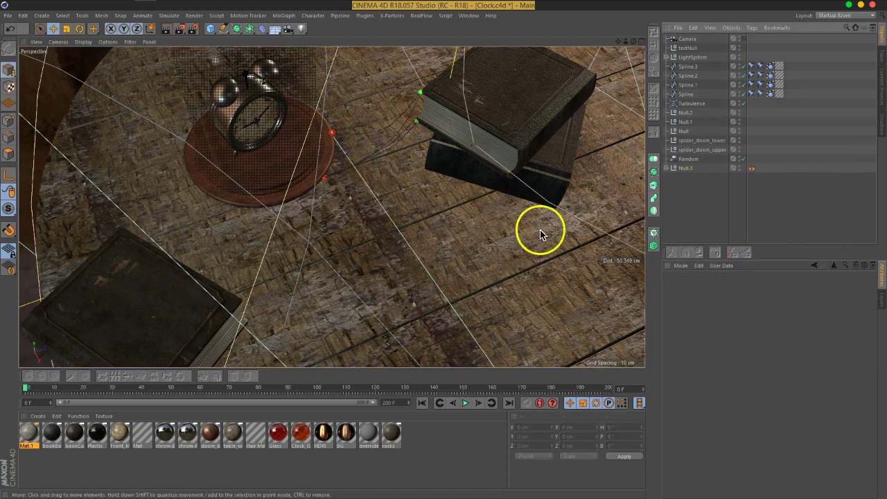
Enable a custom display color for textNull and set it to orange-red
click(689, 47)
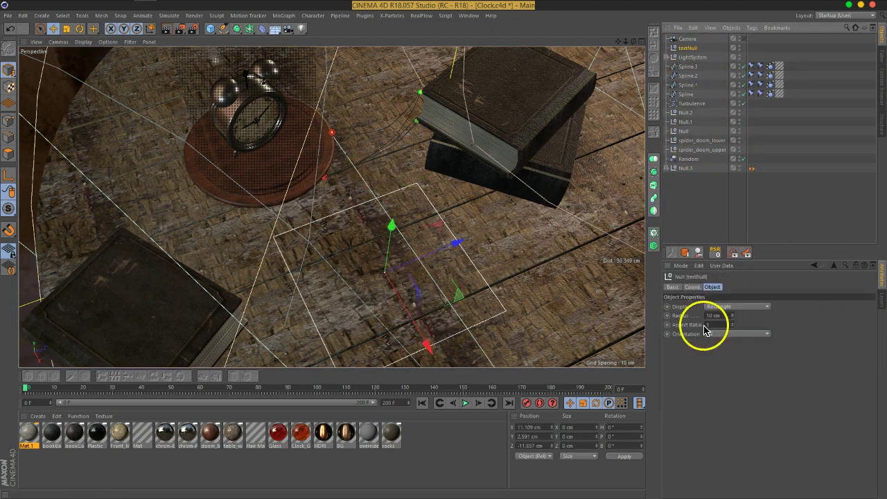
click(693, 287)
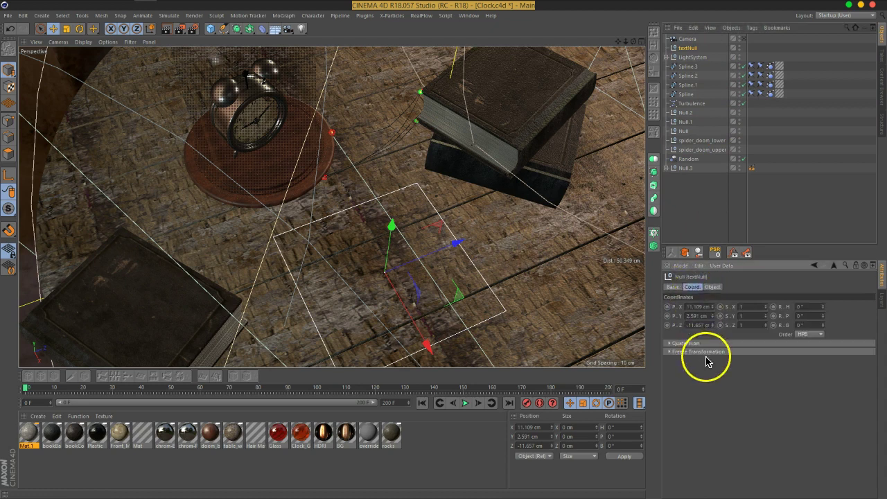
click(671, 286)
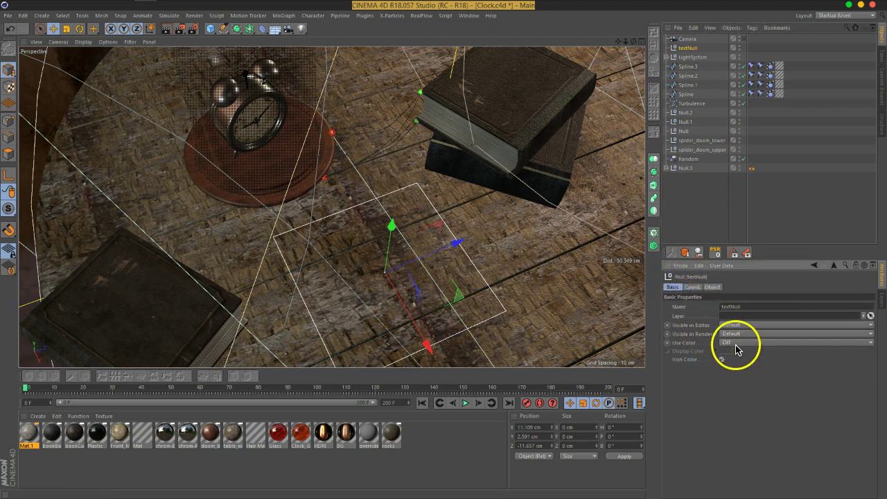
click(736, 342)
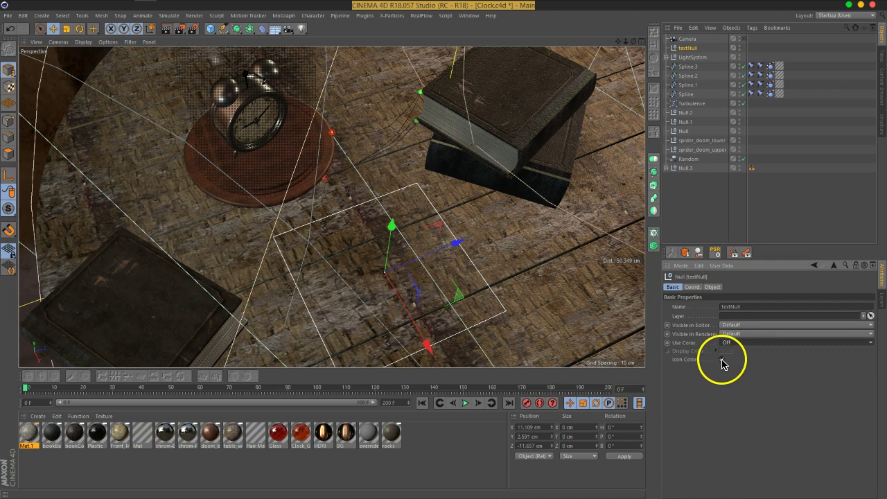
click(735, 345)
click(732, 355)
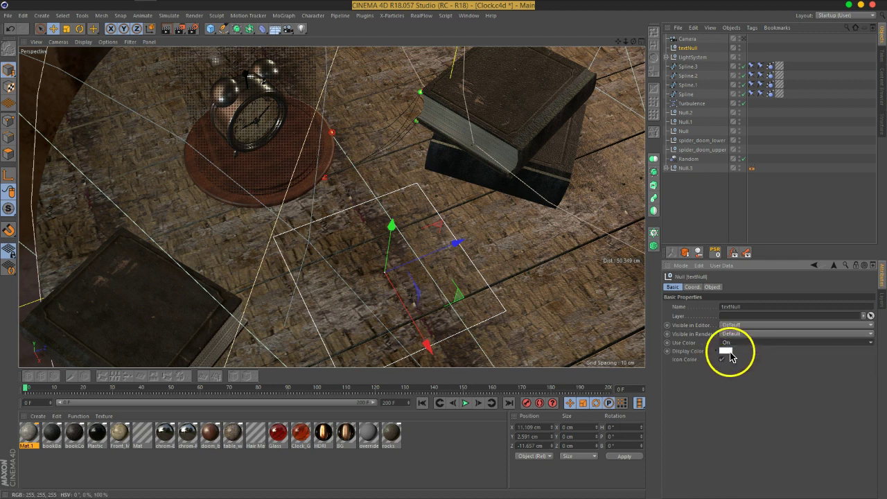
click(731, 352)
drag(761, 360, 857, 352)
click(715, 387)
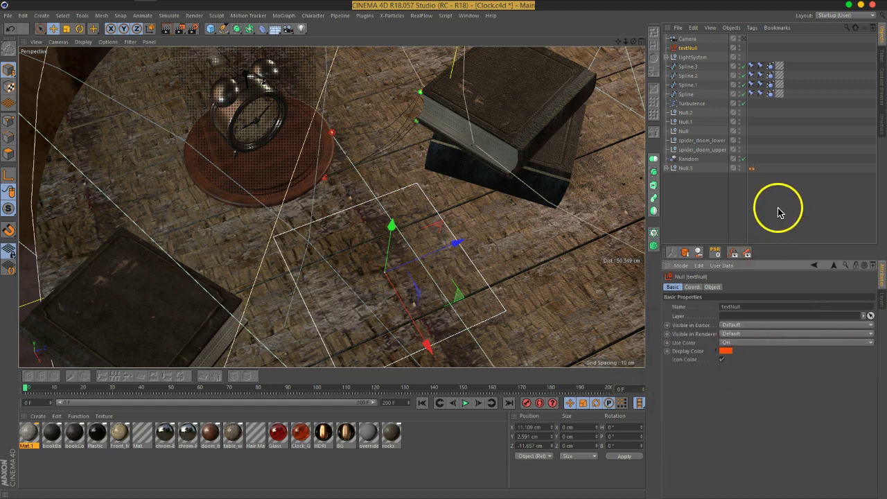
Deselect textNull and save the scene with its new display color
click(479, 254)
alt+drag(479, 254, 439, 224)
key(ctrl+s)
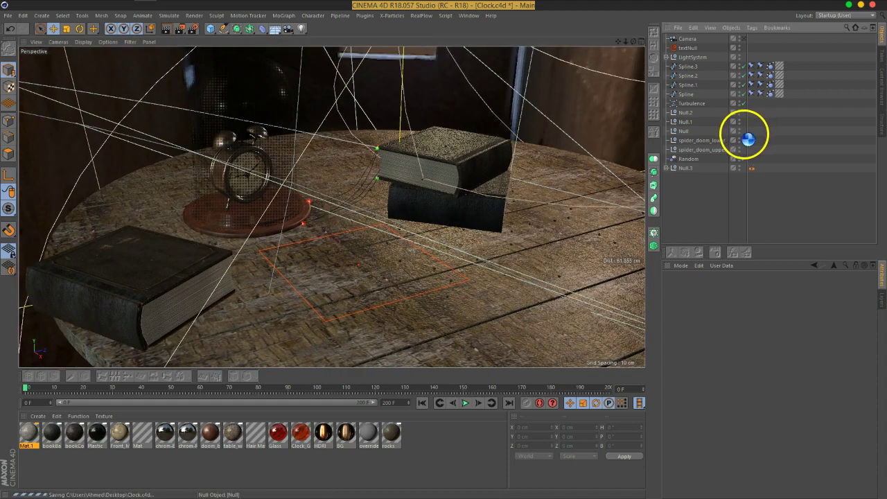
Add an Object Buffer pass to the multi-pass output in the render settings
click(194, 28)
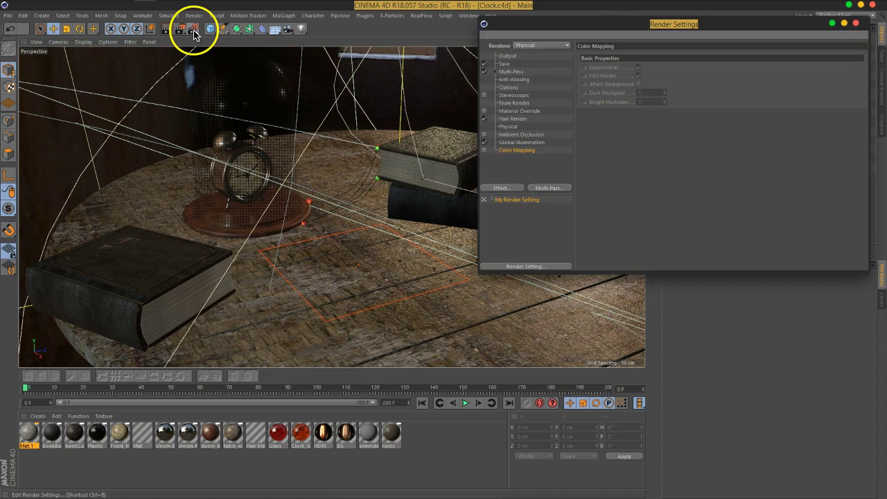
click(505, 56)
drag(600, 26, 555, 55)
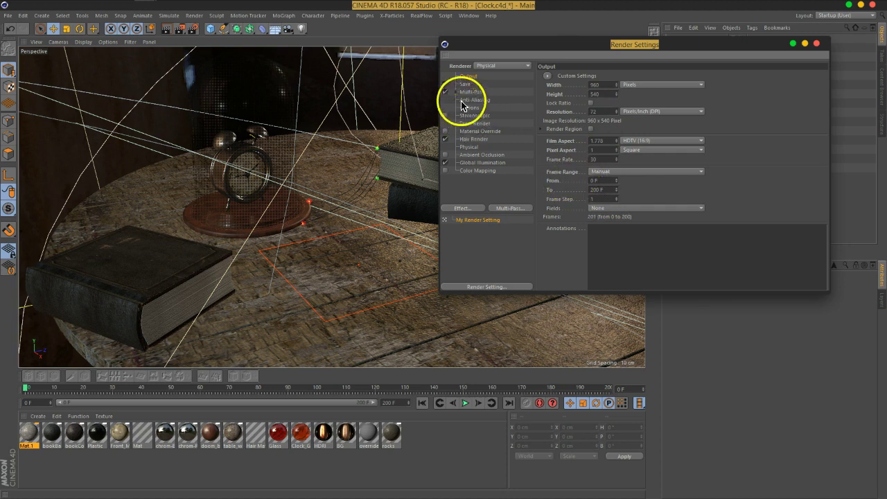
click(509, 208)
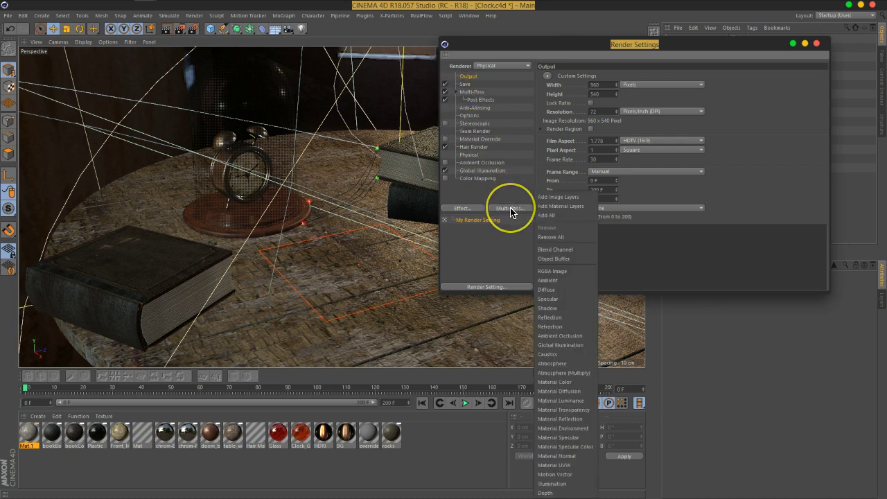
click(553, 259)
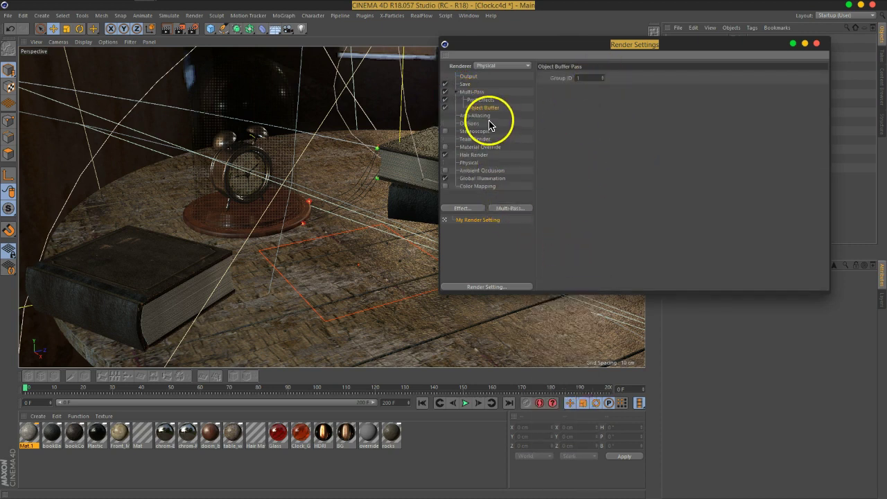
Add Reflection, Specular, Refraction and RGBA Image passes to the multi-pass output
click(511, 209)
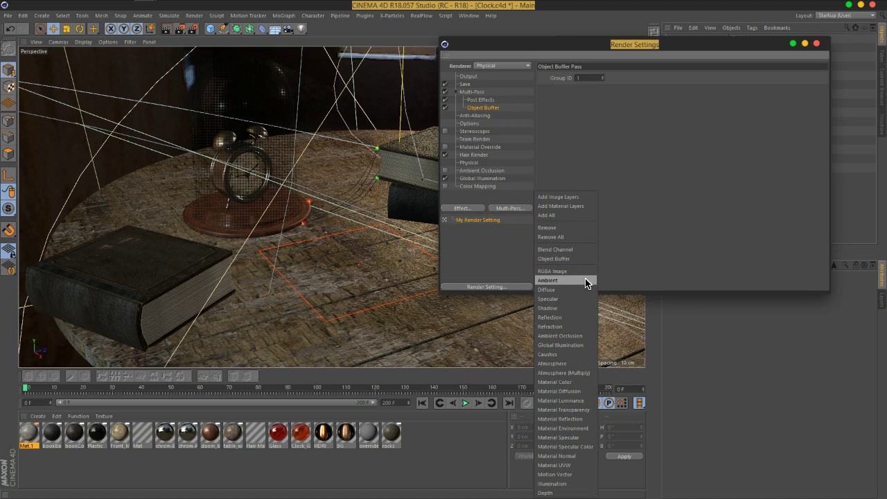
click(573, 318)
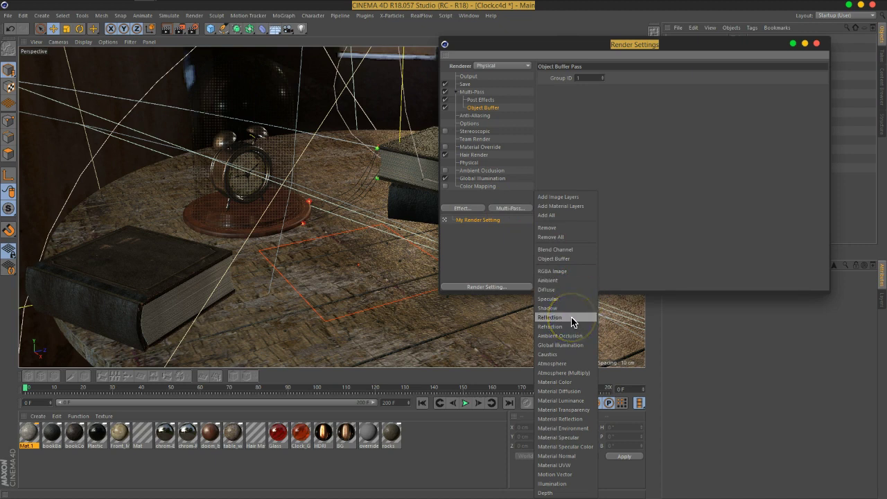
click(516, 208)
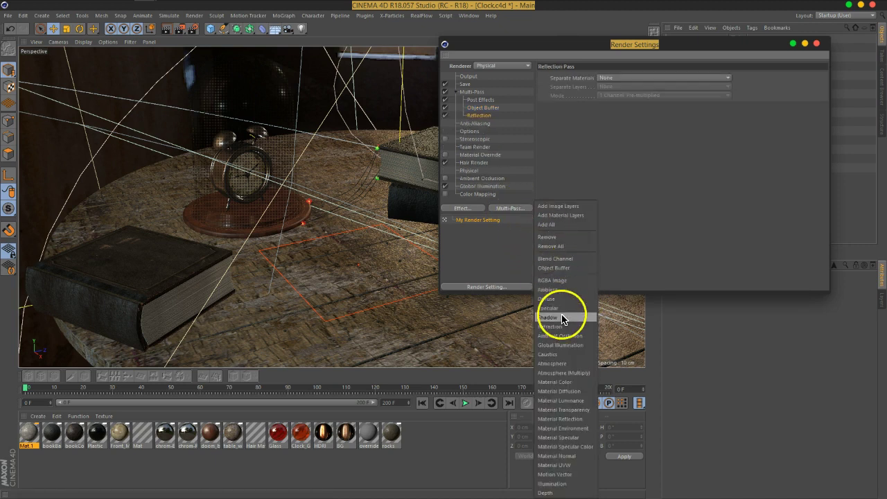
click(561, 309)
click(519, 210)
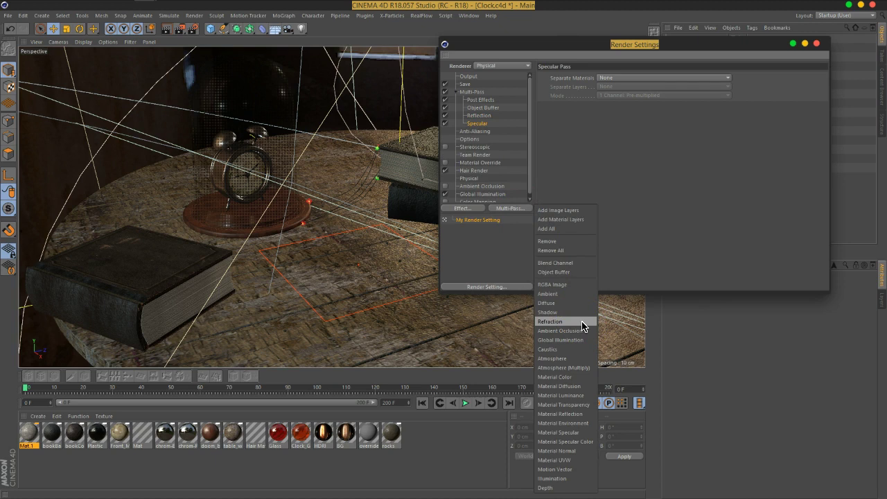
click(582, 326)
click(518, 210)
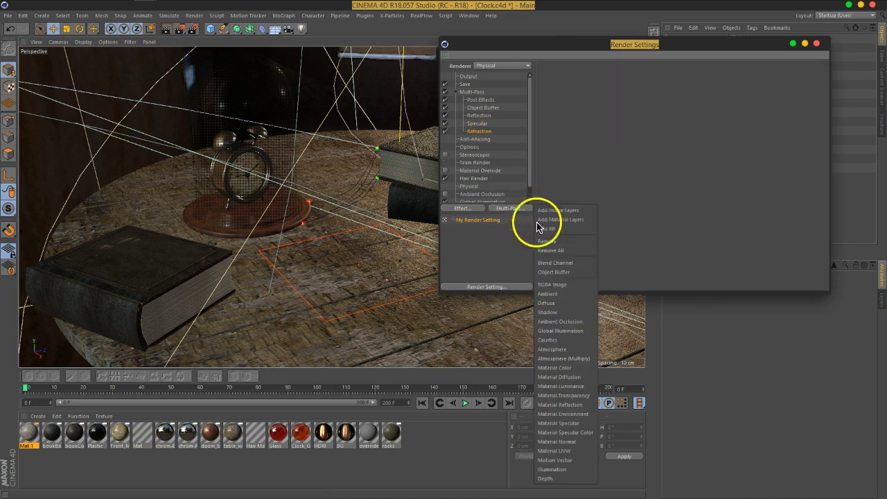
click(559, 283)
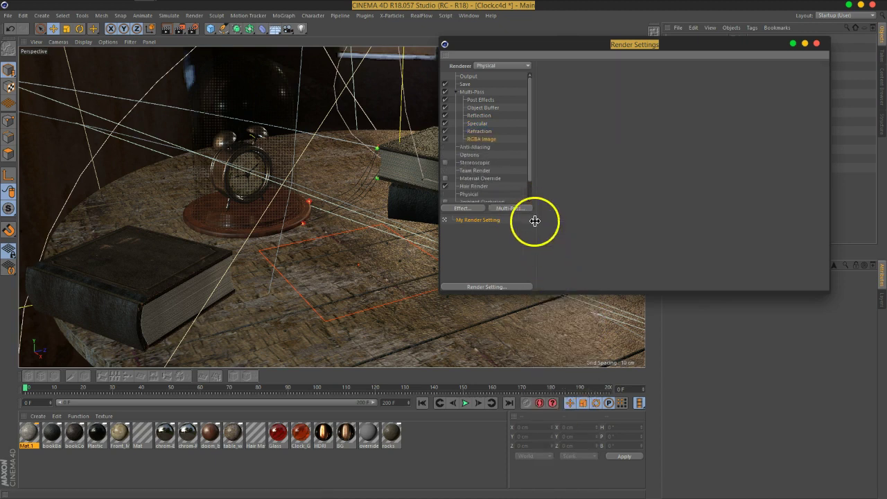
Set the regular image's save format to OpenEXR
click(464, 84)
click(657, 104)
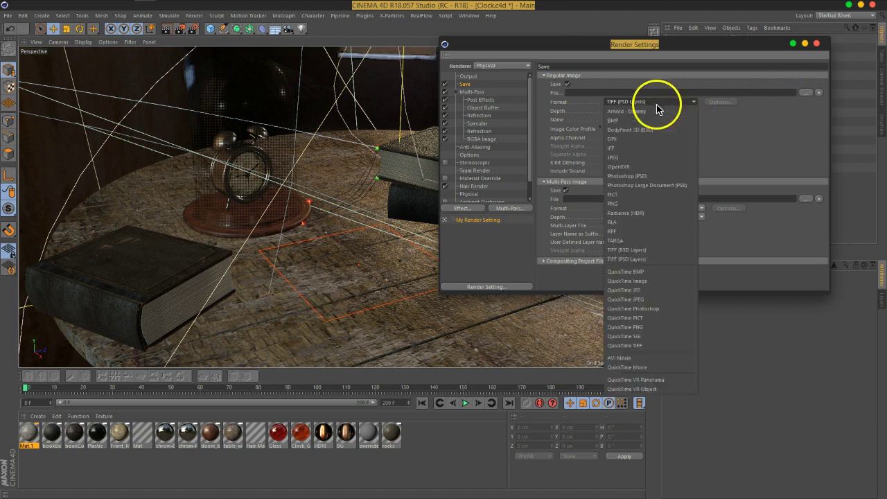
click(630, 167)
Browse for the regular image's save location and permanently delete the Morning folder from Workshops
click(806, 92)
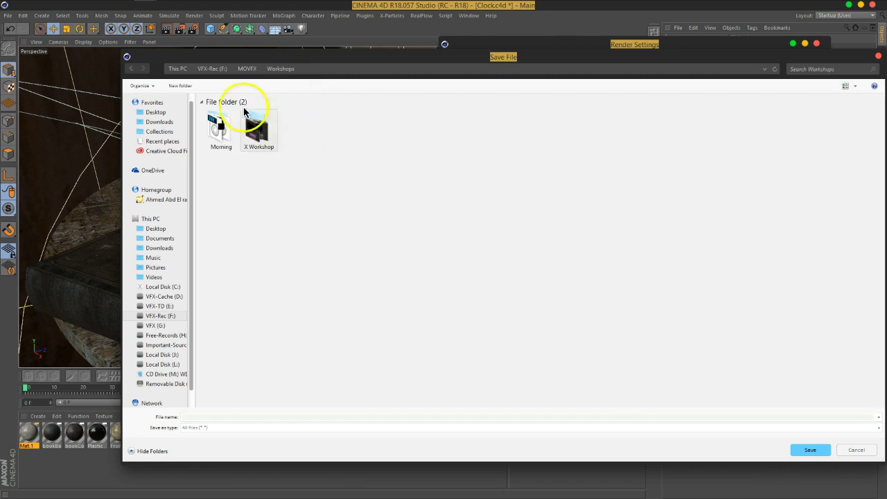
click(217, 141)
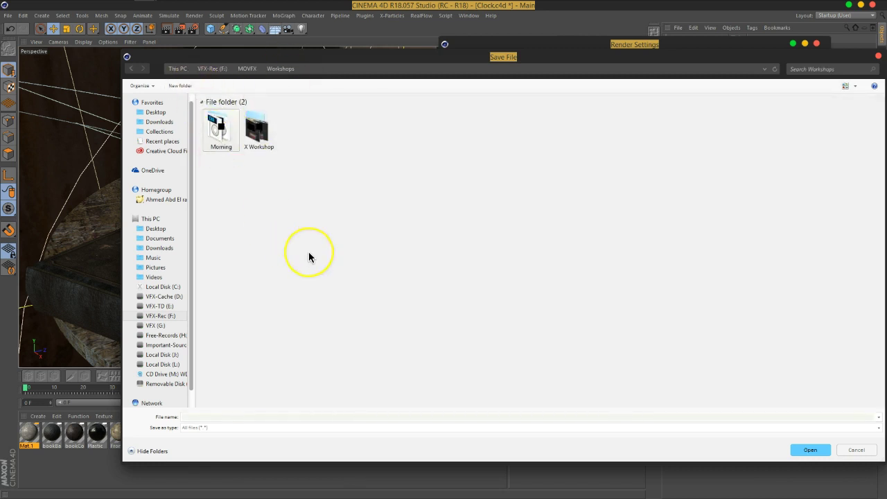
key(shift+Delete)
key(Return)
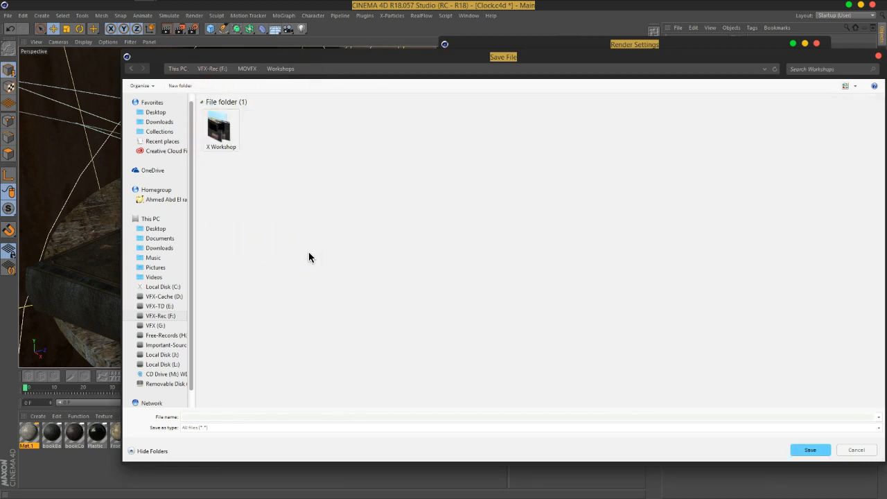
Create a folder named Secret in Workshops and open it
click(179, 86)
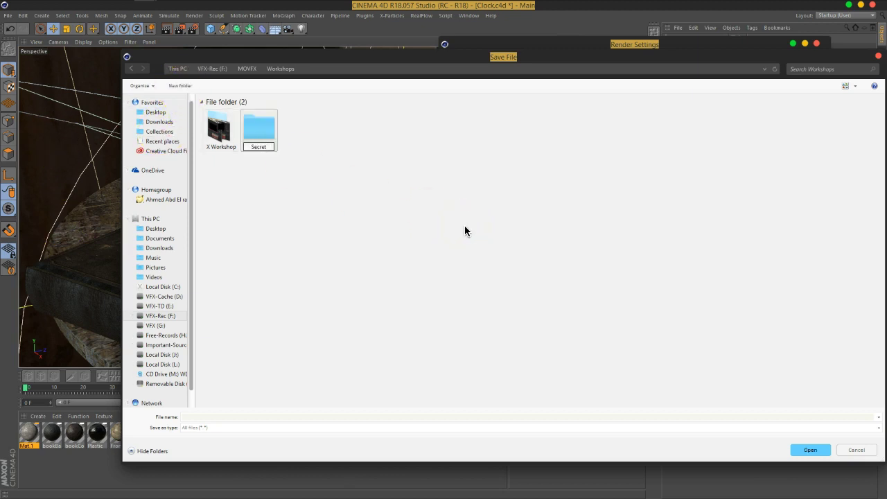
key(Return)
key(Return)
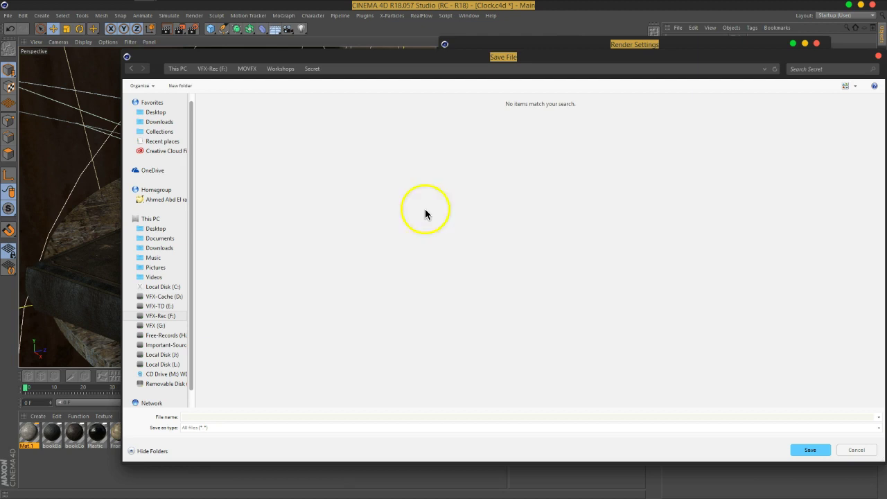
Create two subfolders named S_Render and S_MP inside the Secret folder
click(180, 86)
text(Render)
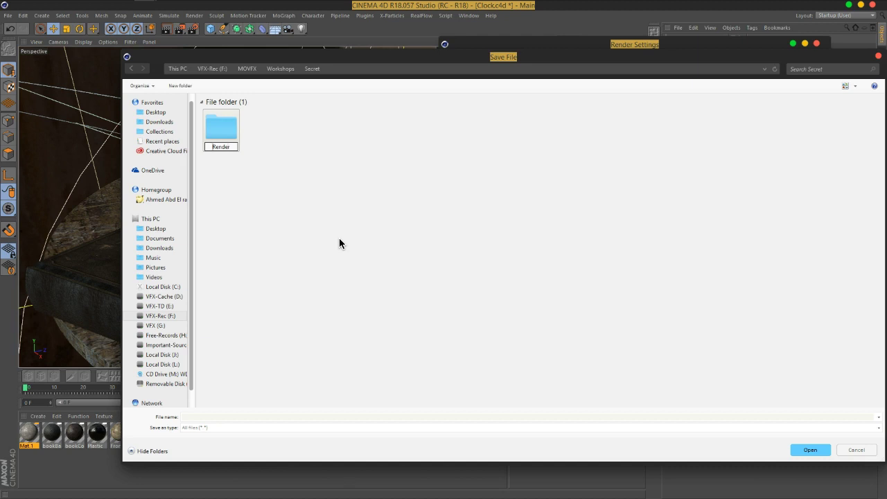
key(Home)
text(S_)
key(Return)
click(309, 211)
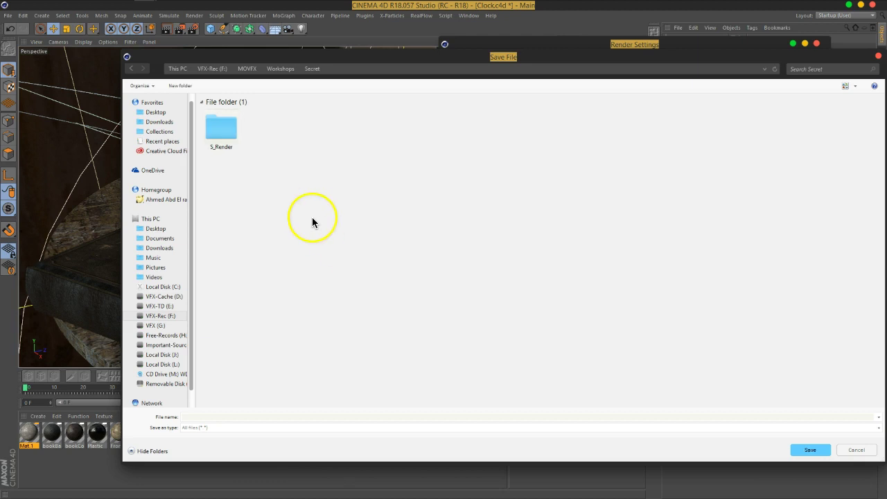
click(179, 85)
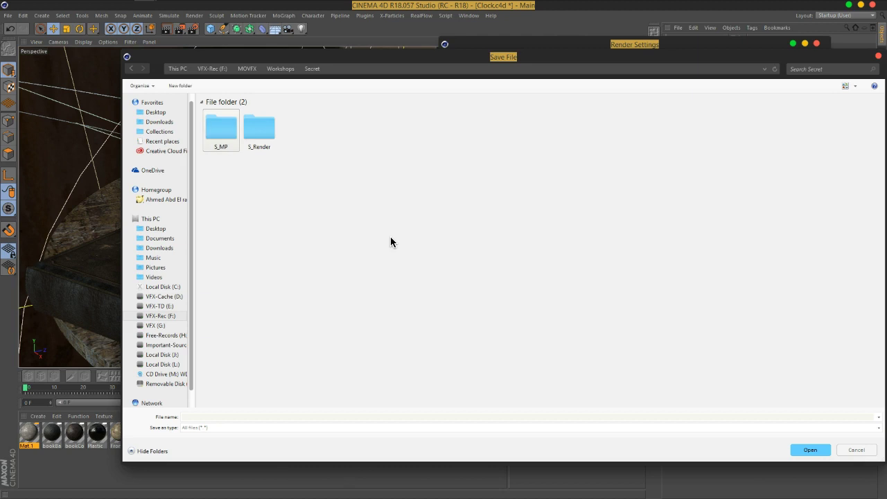
Set the regular image to save as S_ in the S_Render folder and enable its alpha channel
double_click(267, 142)
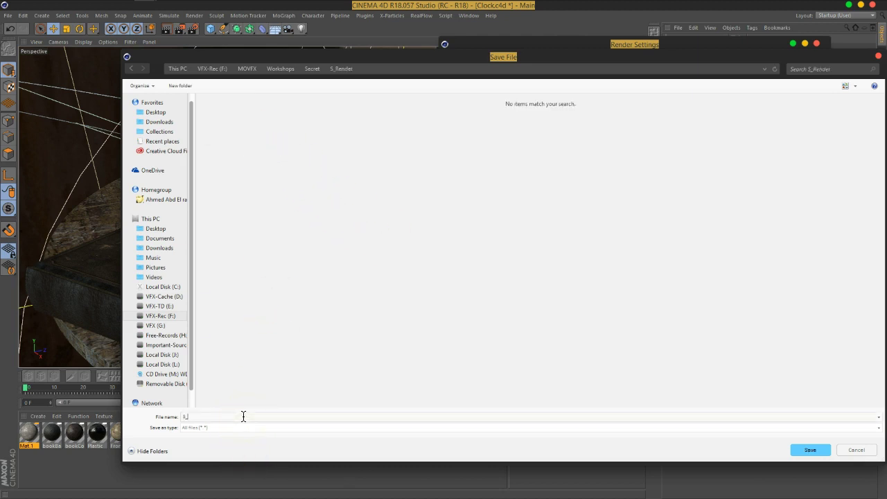
click(810, 450)
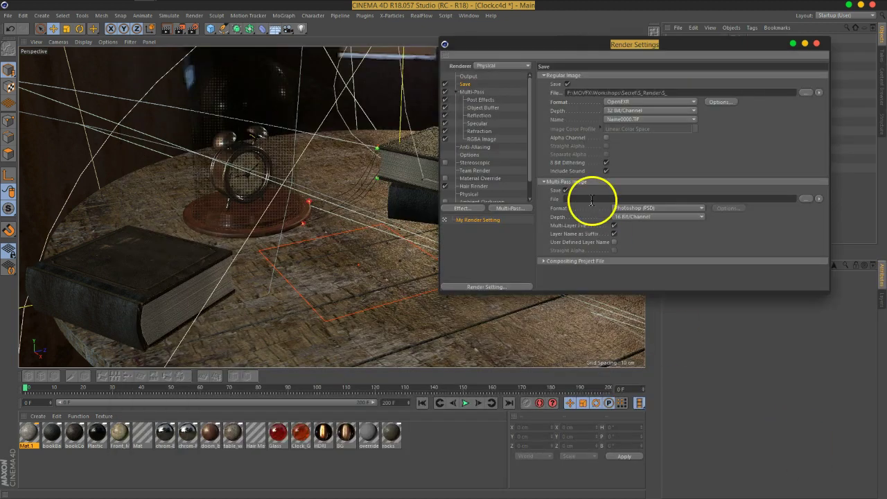
click(607, 138)
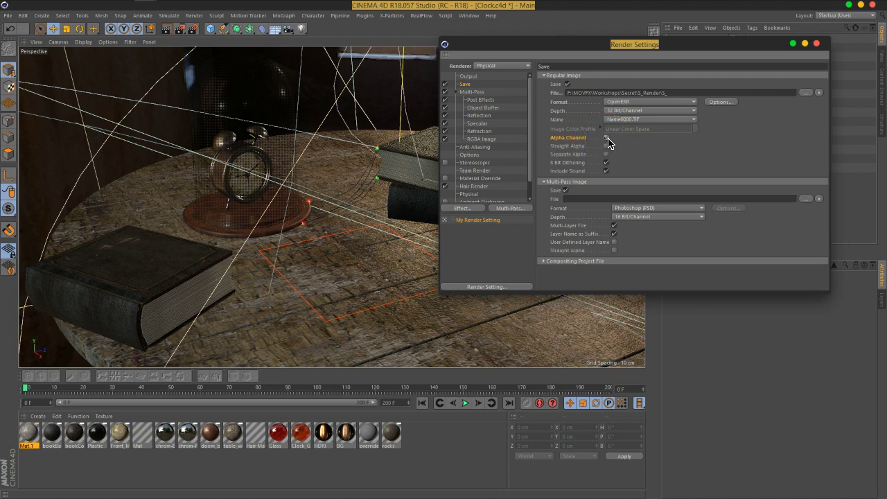
Set the multi-pass image to save as SMP_ in the S_MP folder in JPEG format
click(808, 200)
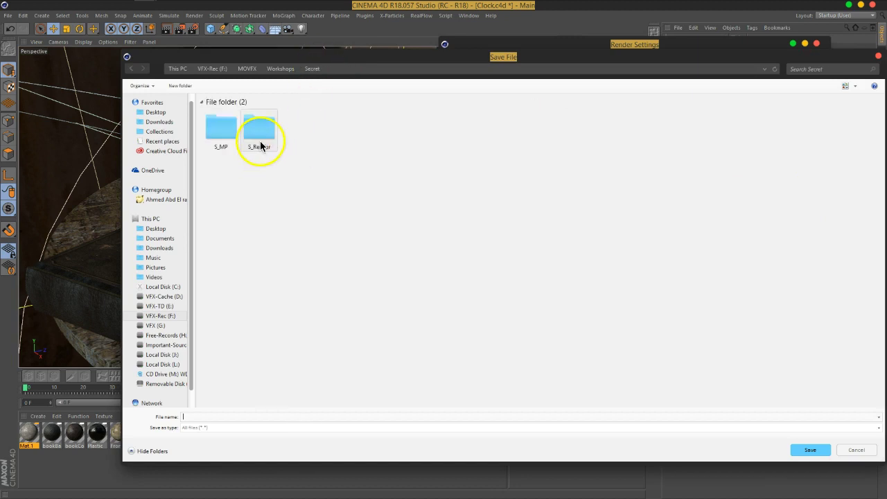
double_click(222, 132)
click(231, 426)
click(231, 418)
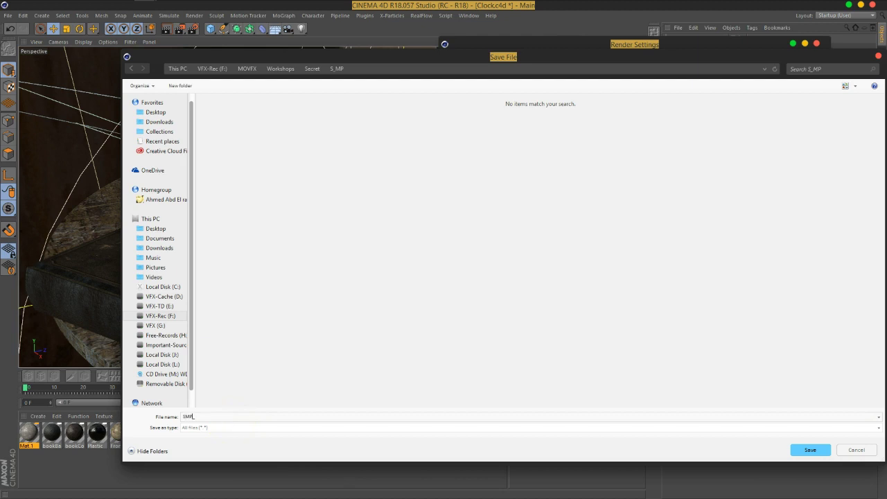
click(804, 450)
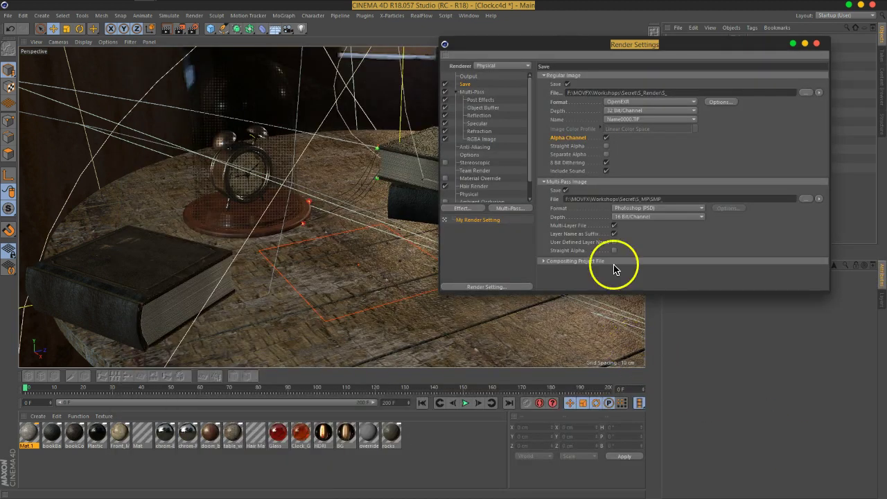
click(636, 208)
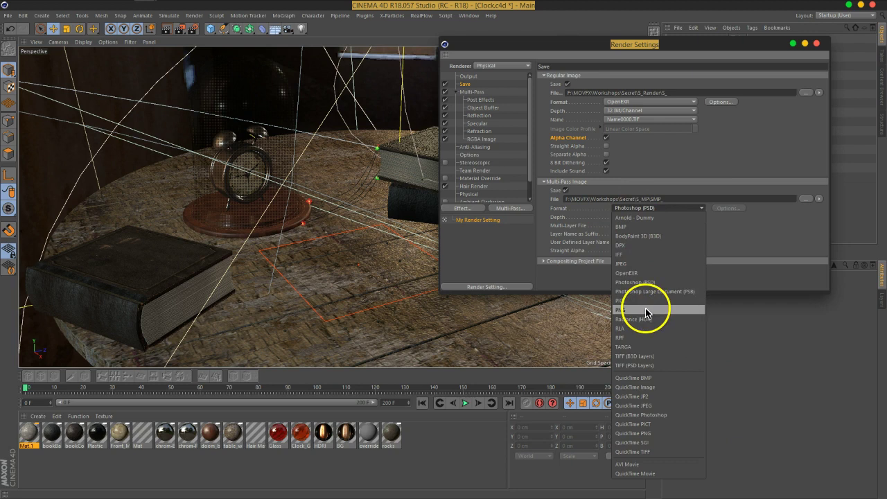
click(642, 264)
Enable saving an After Effects compositing project file with 3D data included, and save the scene
click(641, 262)
scroll(676, 246, down, 2)
click(612, 235)
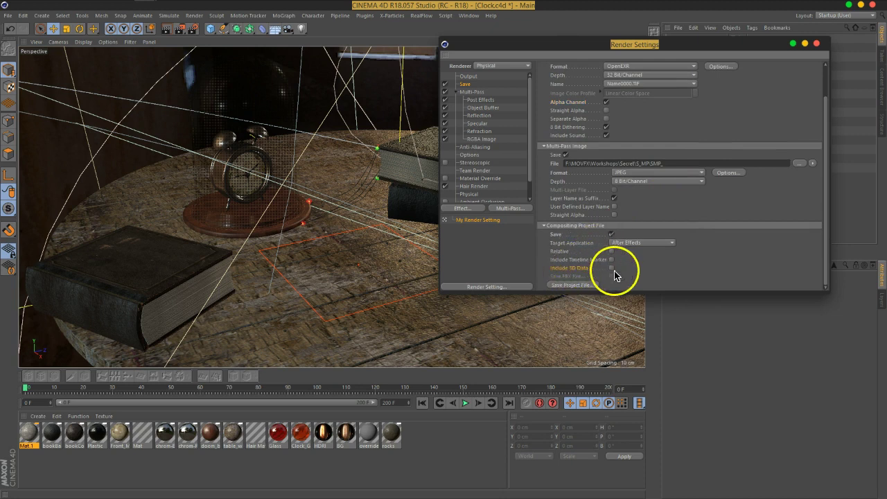
scroll(710, 187, up, 2)
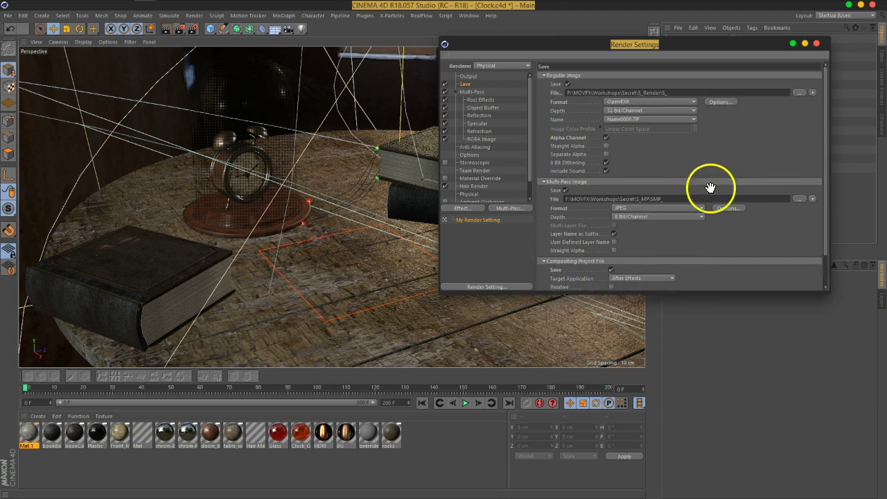
key(ctrl+s)
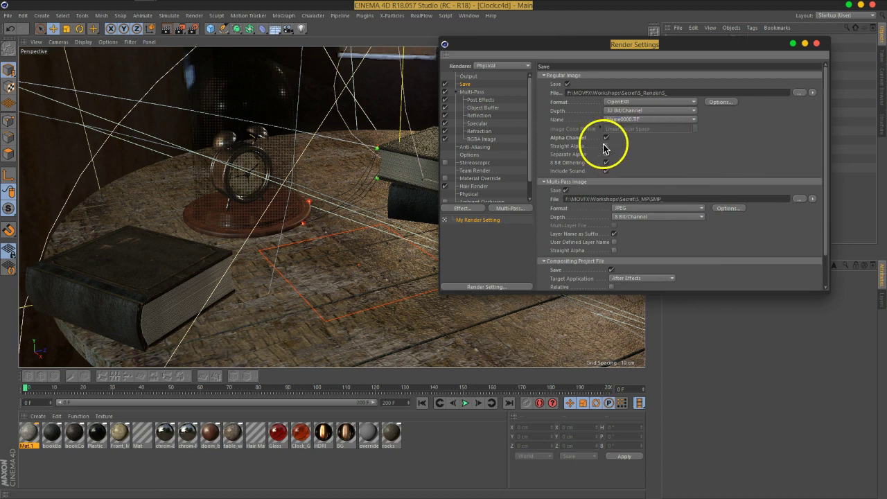
Set the ray depth, reflection depth and shadow depth to 6 in the render options
drag(618, 47, 534, 80)
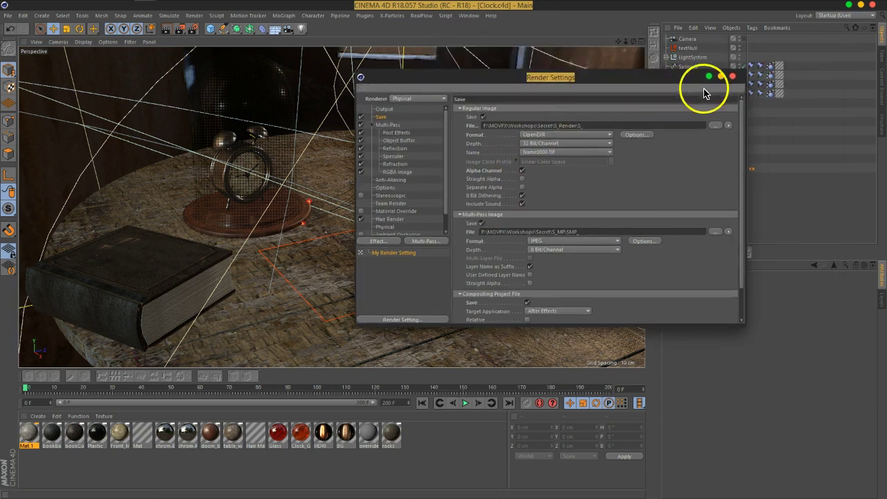
click(386, 187)
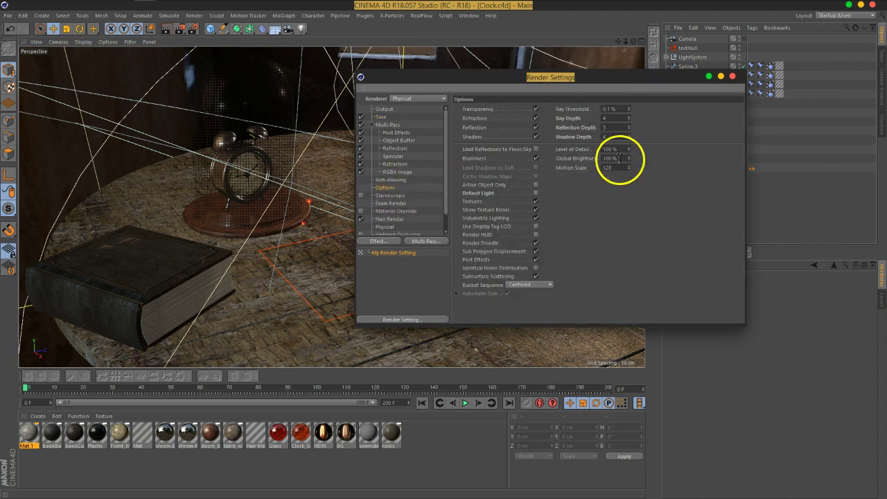
click(618, 117)
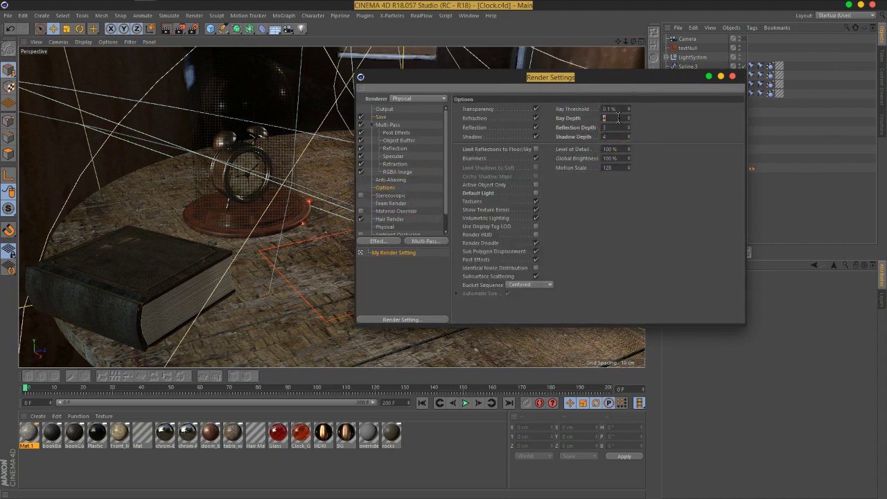
click(621, 136)
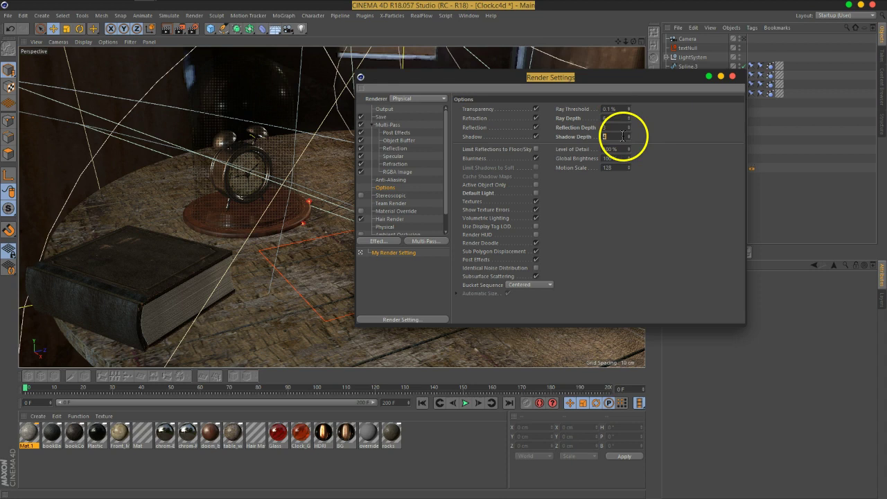
click(620, 127)
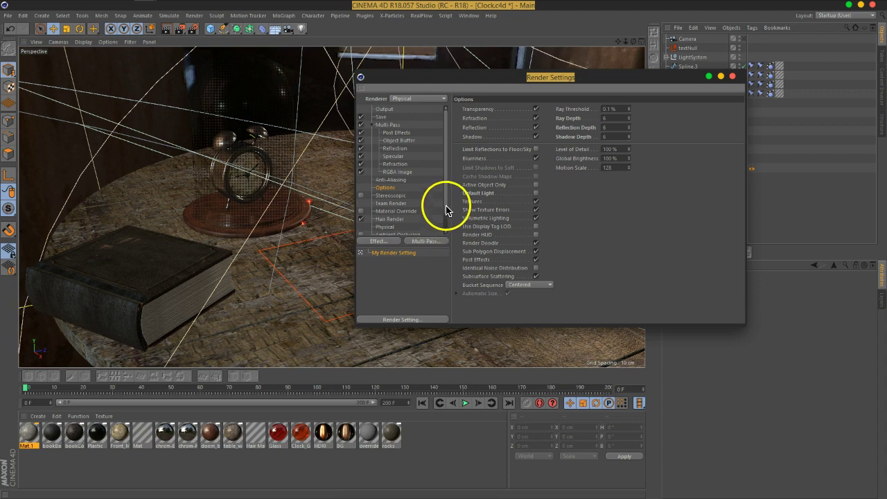
Review the Hair Render, Physical and Global Illumination render settings
scroll(390, 215, down, 2)
click(389, 199)
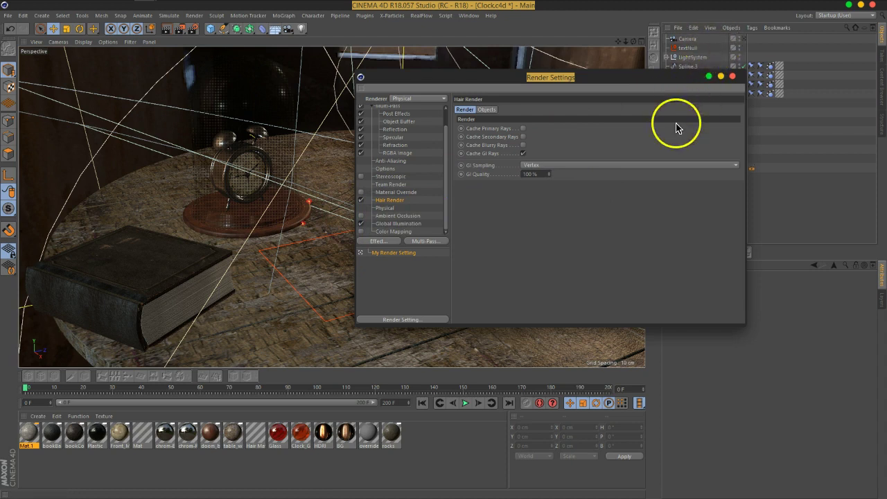
click(388, 208)
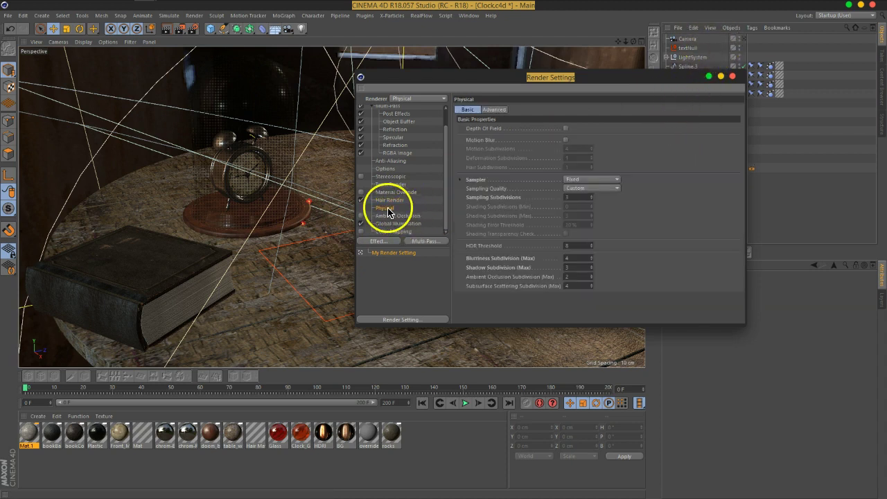
click(604, 232)
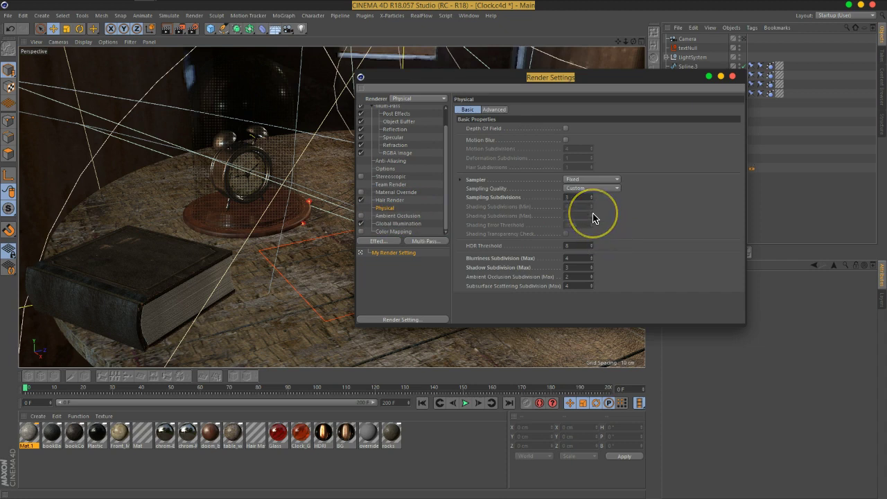
click(414, 223)
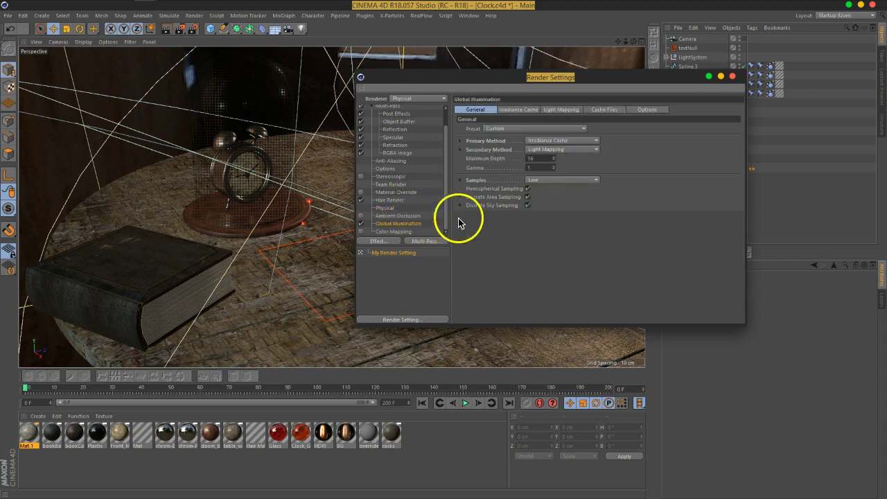